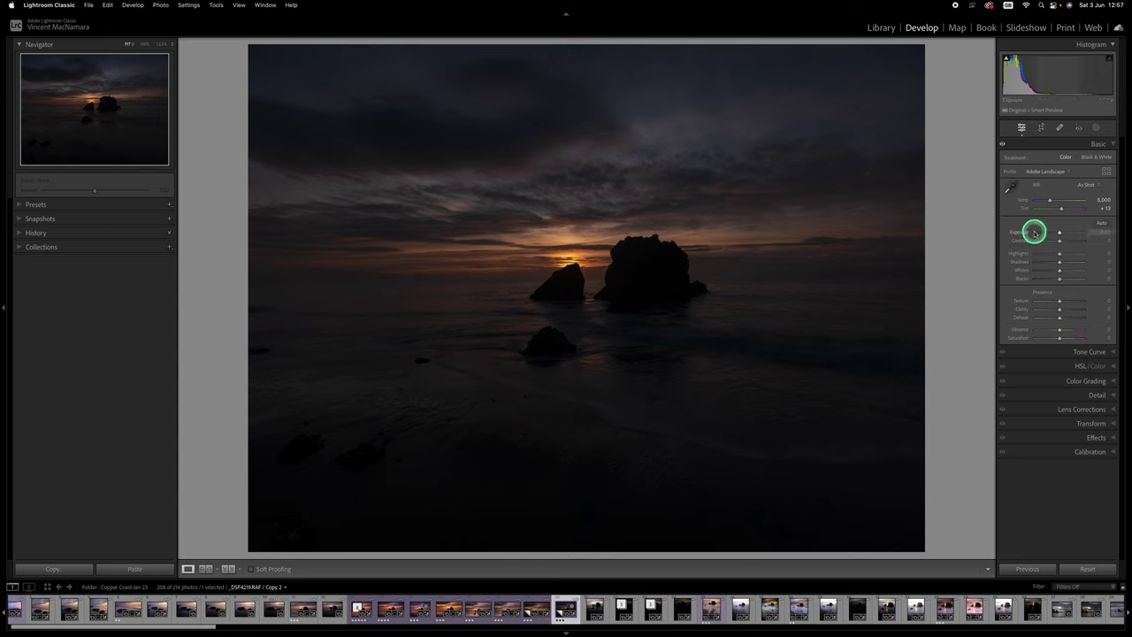
Step: Brighten the seascape in the Basic panel: Exposure about +1.65, Highlights -100, Shadows +100
left_click_drag(1058, 233, 1063, 233)
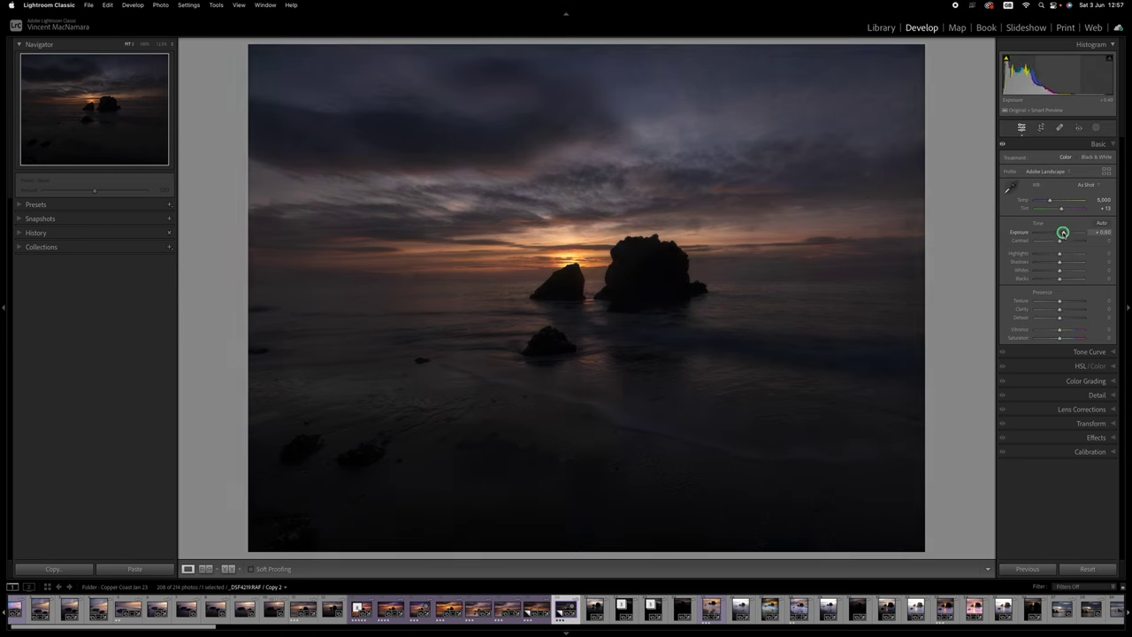
left_click_drag(1062, 232, 1062, 232)
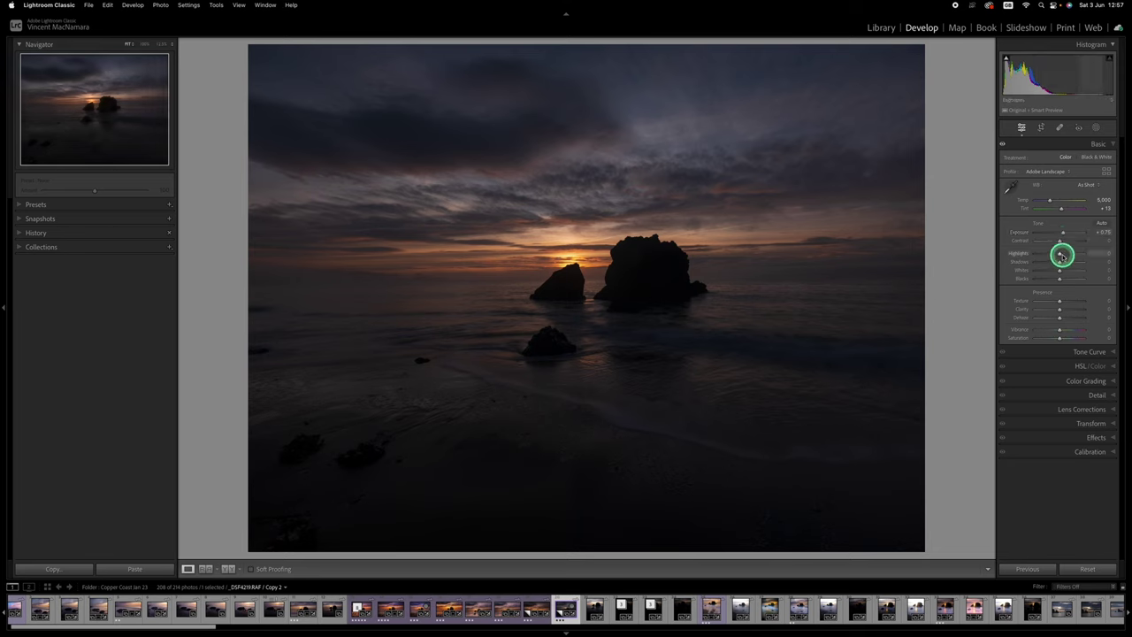
left_click_drag(1058, 254, 1106, 260)
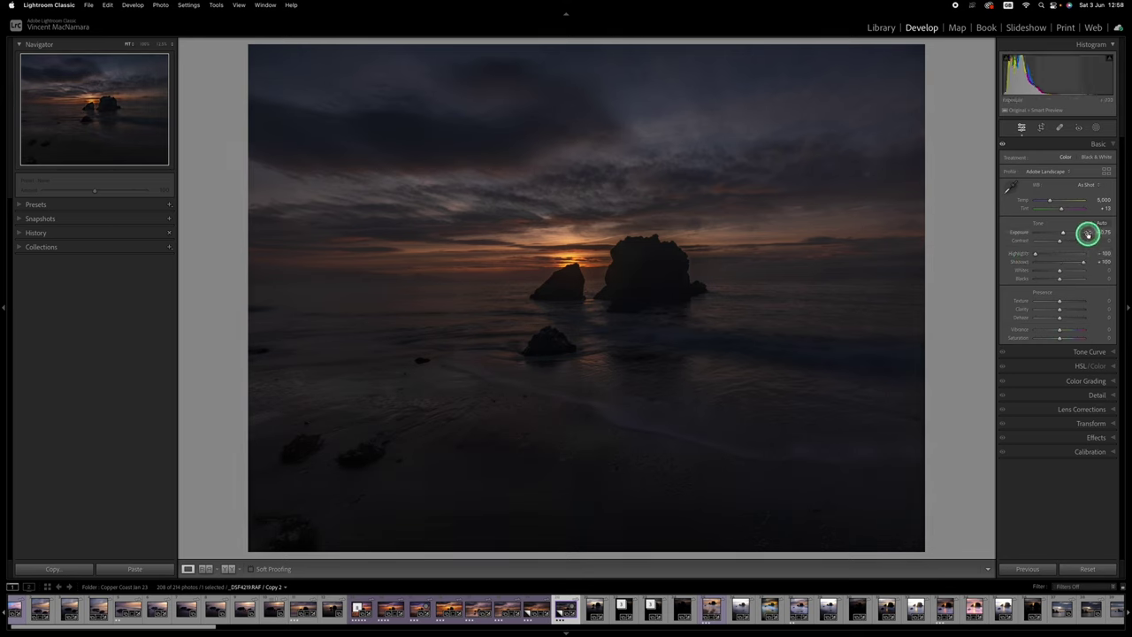
left_click_drag(1059, 231, 1067, 233)
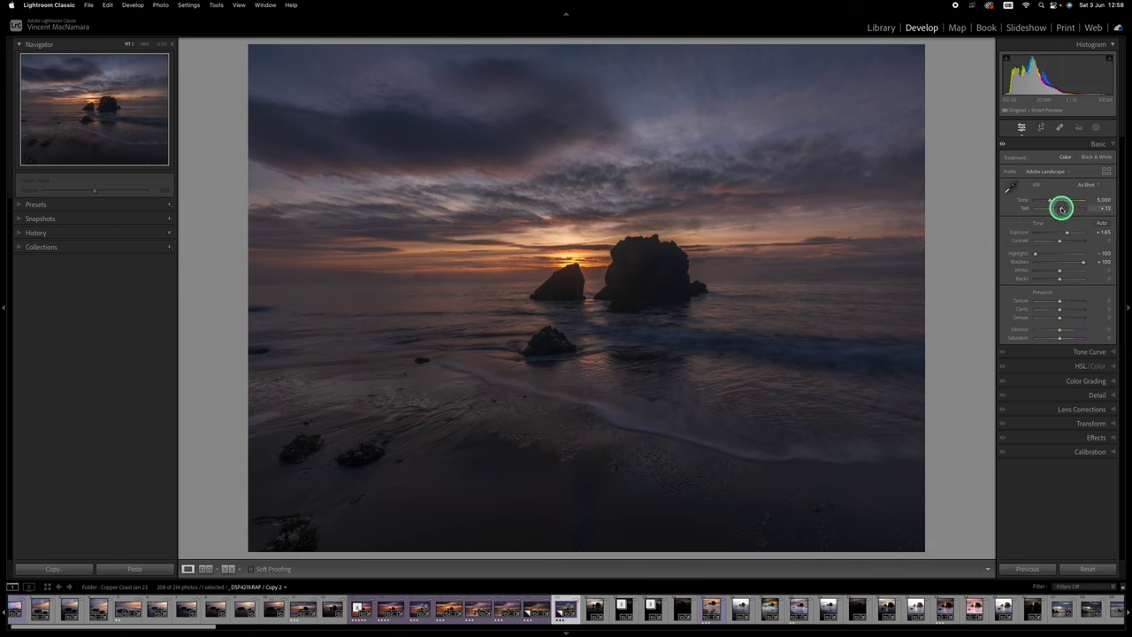
Step: Set Tint to +18 and Whites to +27, then lower Exposure to +1.45
left_click_drag(1061, 209, 1062, 208)
left_click_drag(1061, 208, 1060, 208)
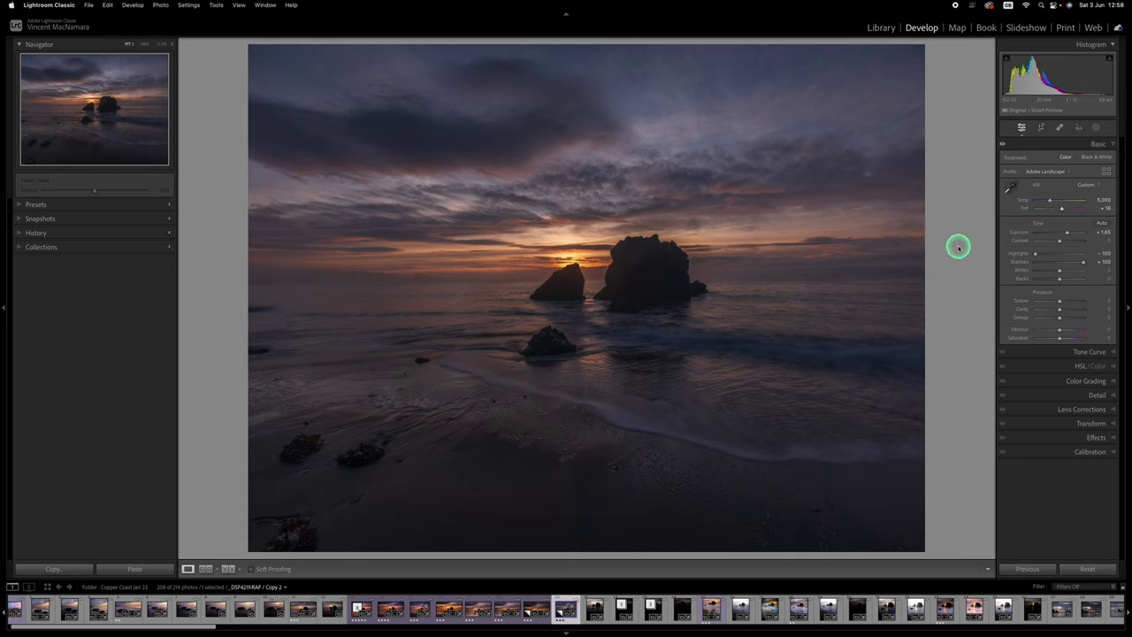
left_click_drag(1059, 269, 1066, 274)
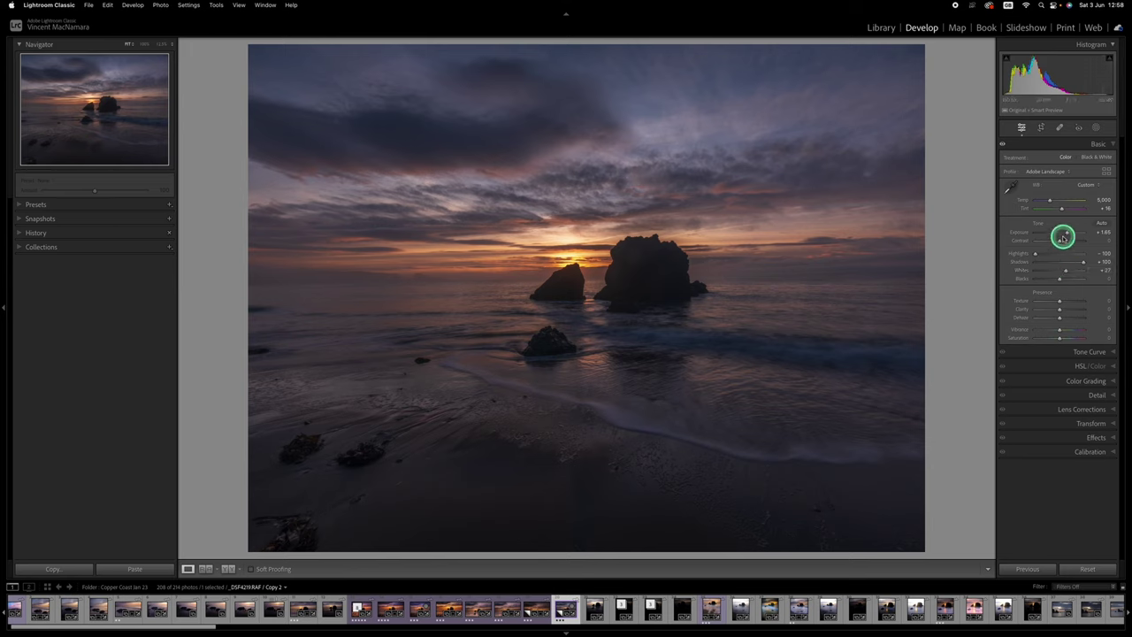
left_click_drag(1066, 233, 1066, 232)
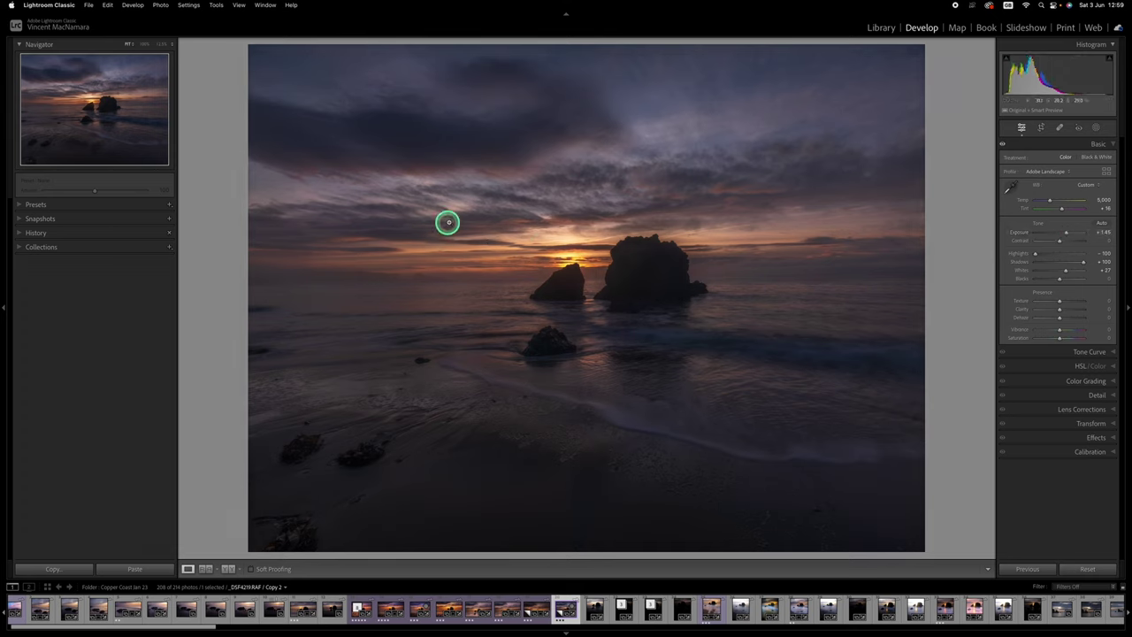
Step: Edit a copy with Lightroom adjustments in Luminar Neo via Edit In > Luminar Neo
right_click(694, 179)
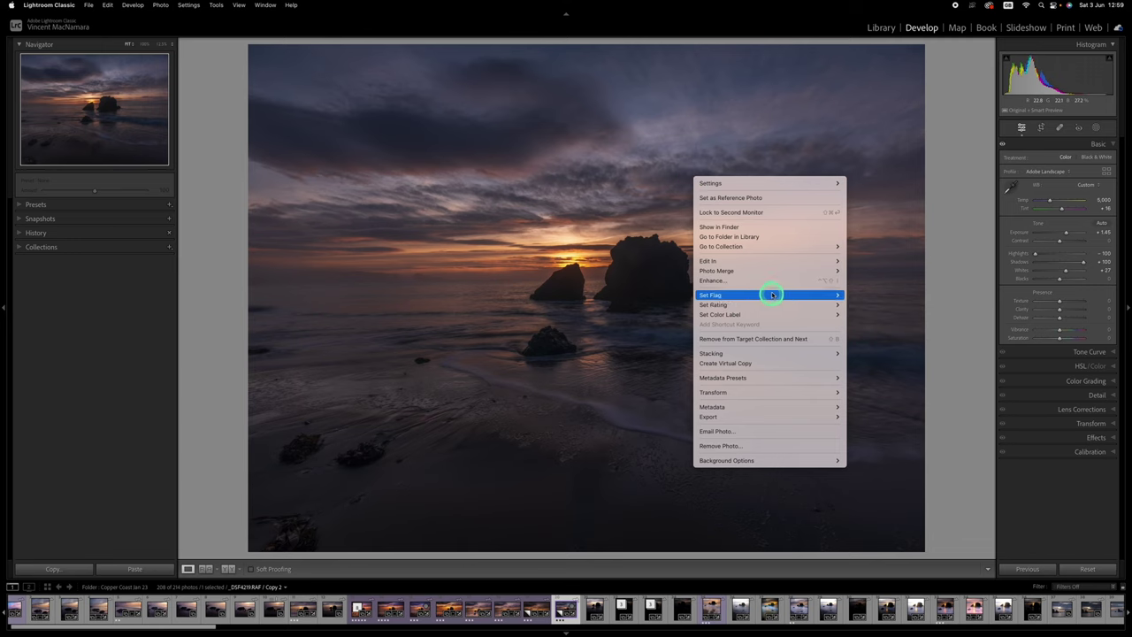
mouse_move(783, 261)
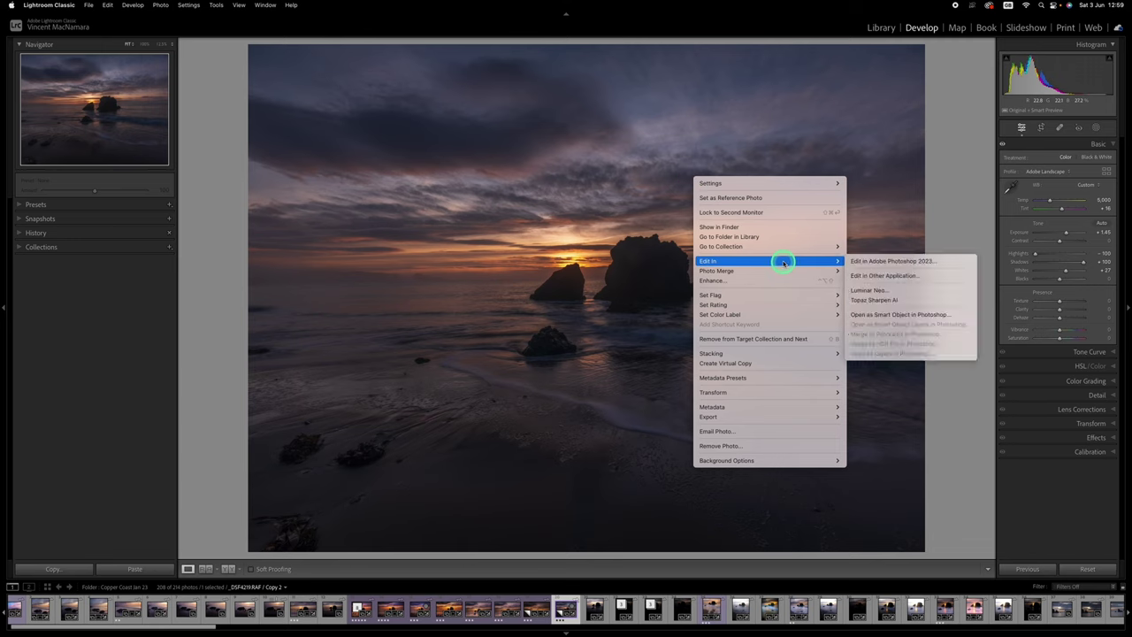
left_click(904, 292)
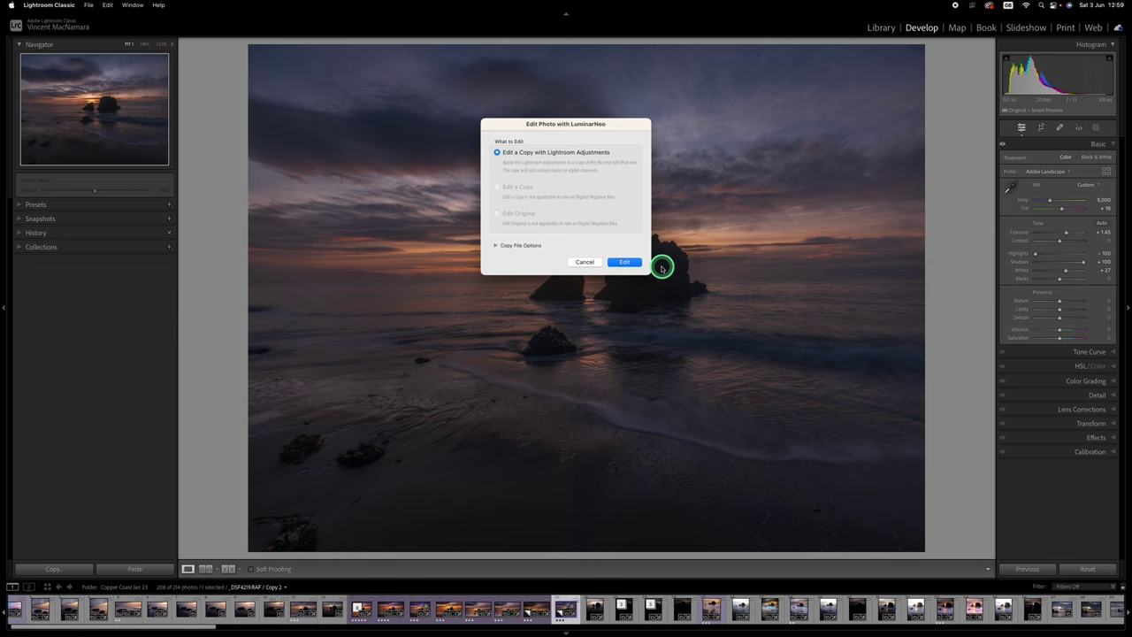
left_click(627, 263)
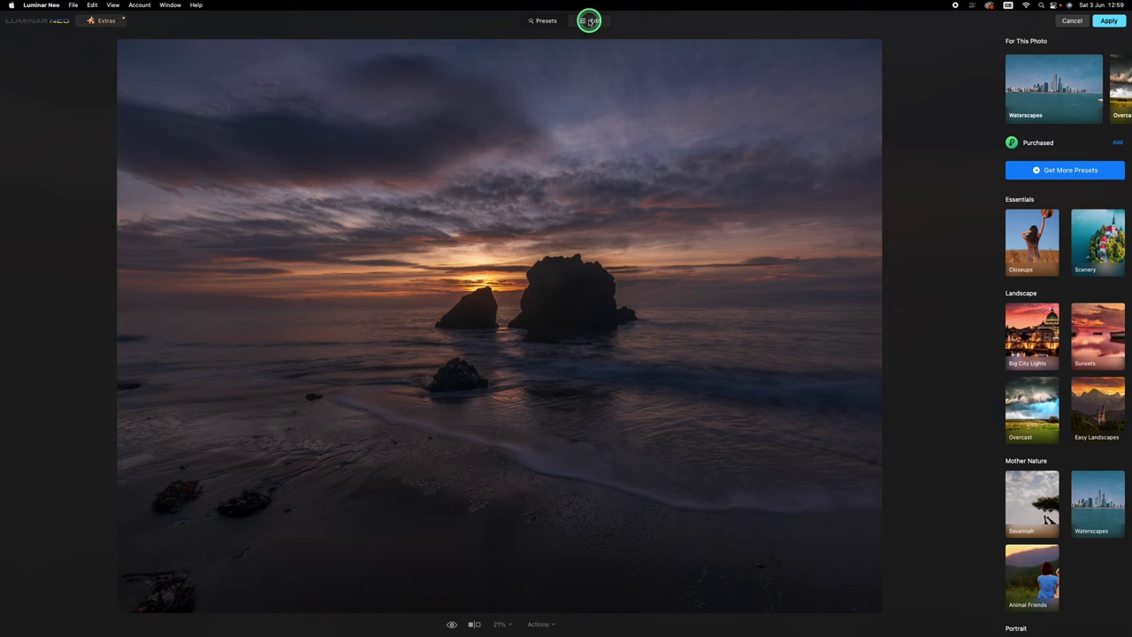
Step: Switch Luminar Neo from presets to the Edit tools and browse the tool list
left_click(590, 21)
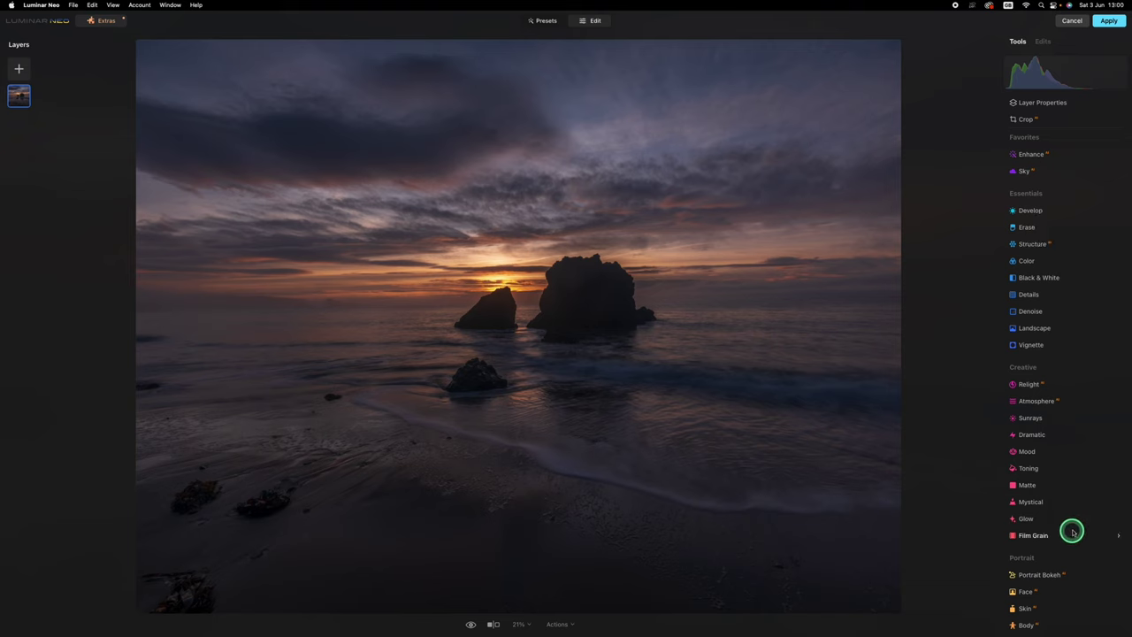
scroll(1074, 529, "down", 2)
scroll(1075, 529, "down", 1)
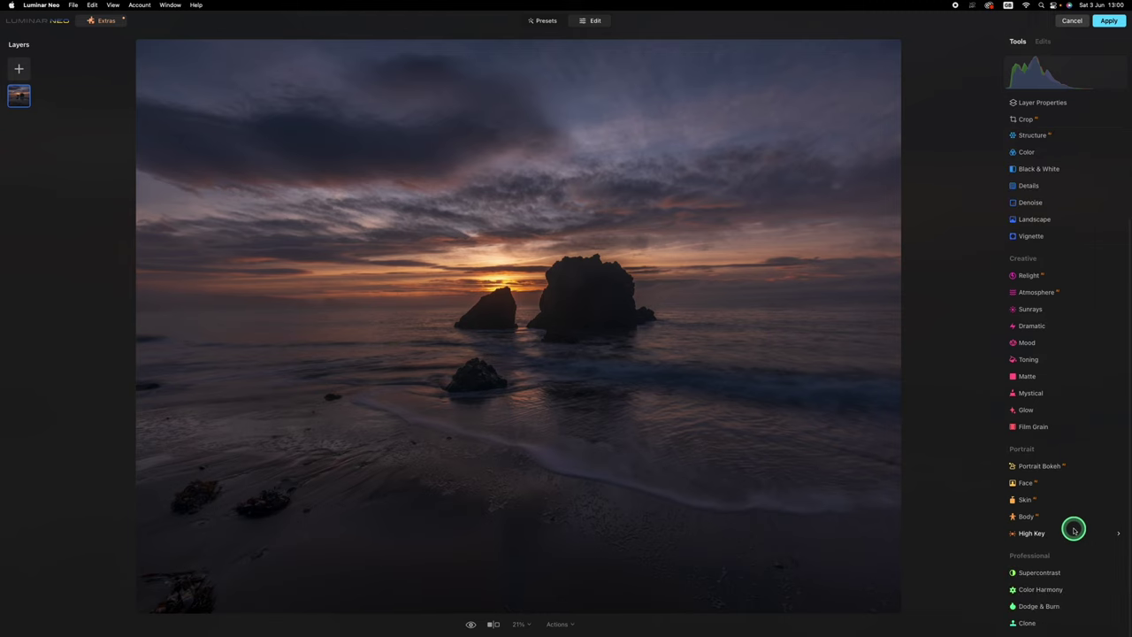
scroll(1075, 524, "up", 3)
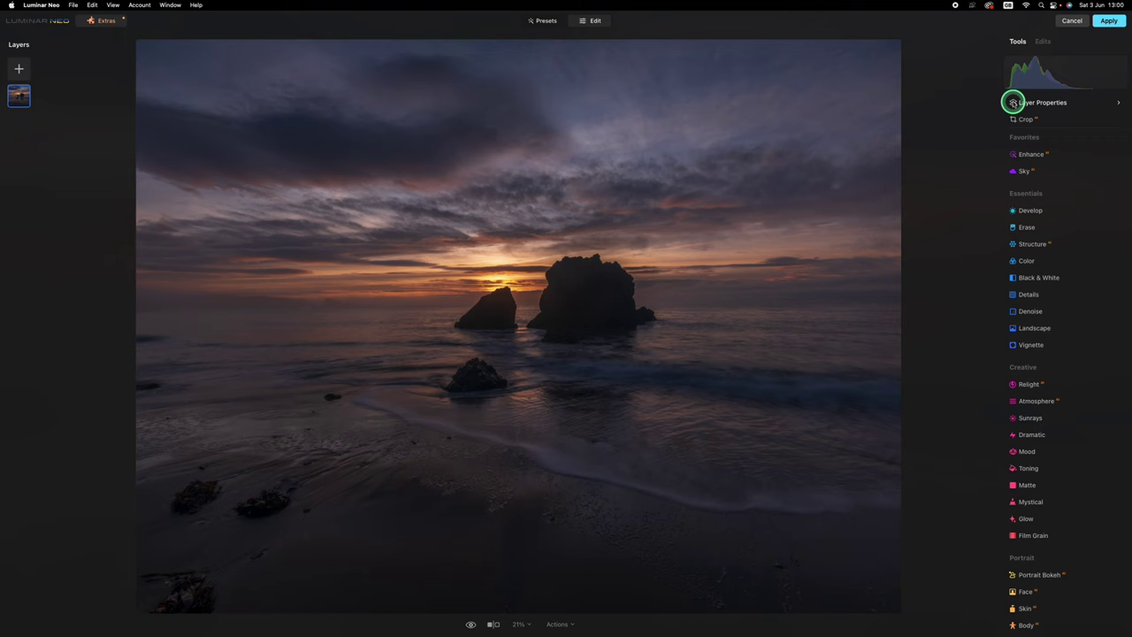
Step: In Enhance, raise Accent to 66 and Sky Enhancer to 83
left_click(1076, 155)
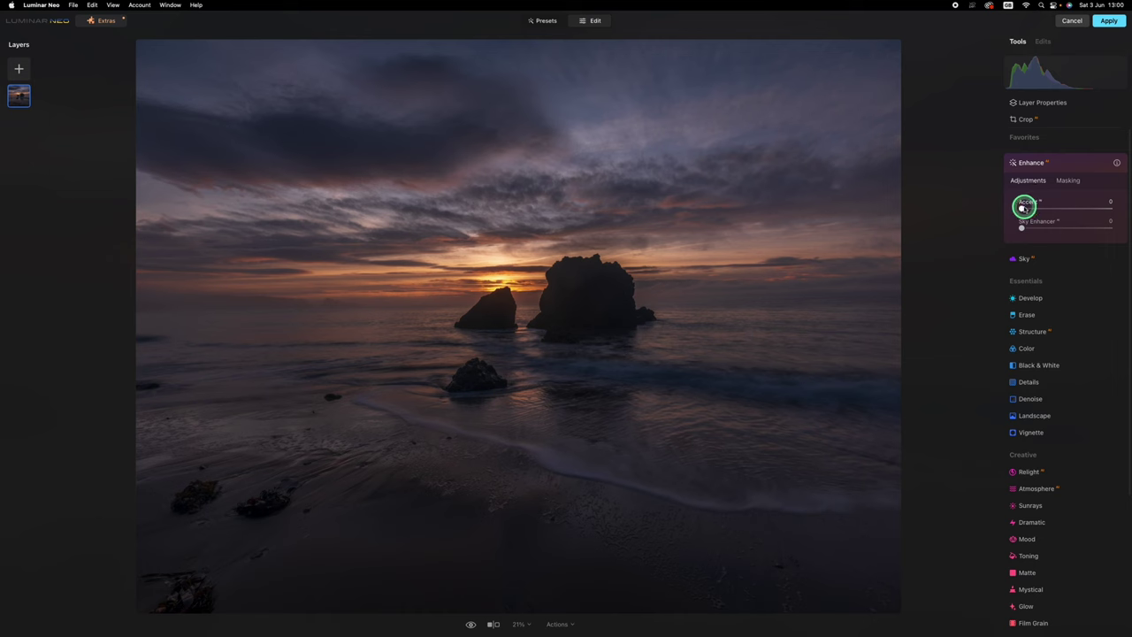
left_click_drag(1022, 208, 1058, 208)
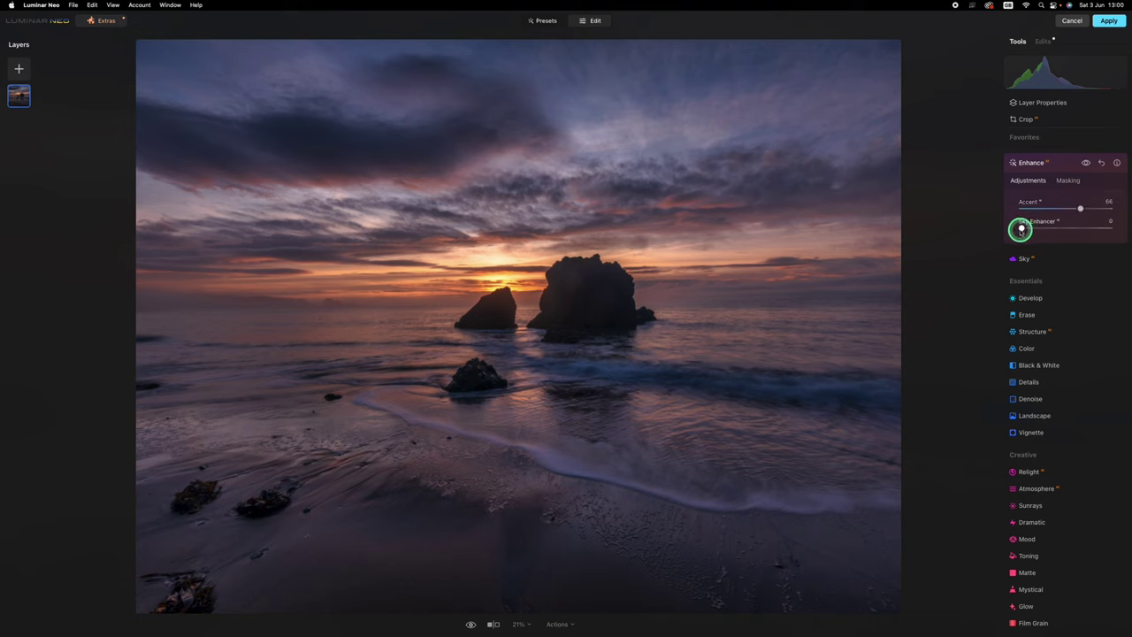
left_click_drag(1019, 228, 1082, 229)
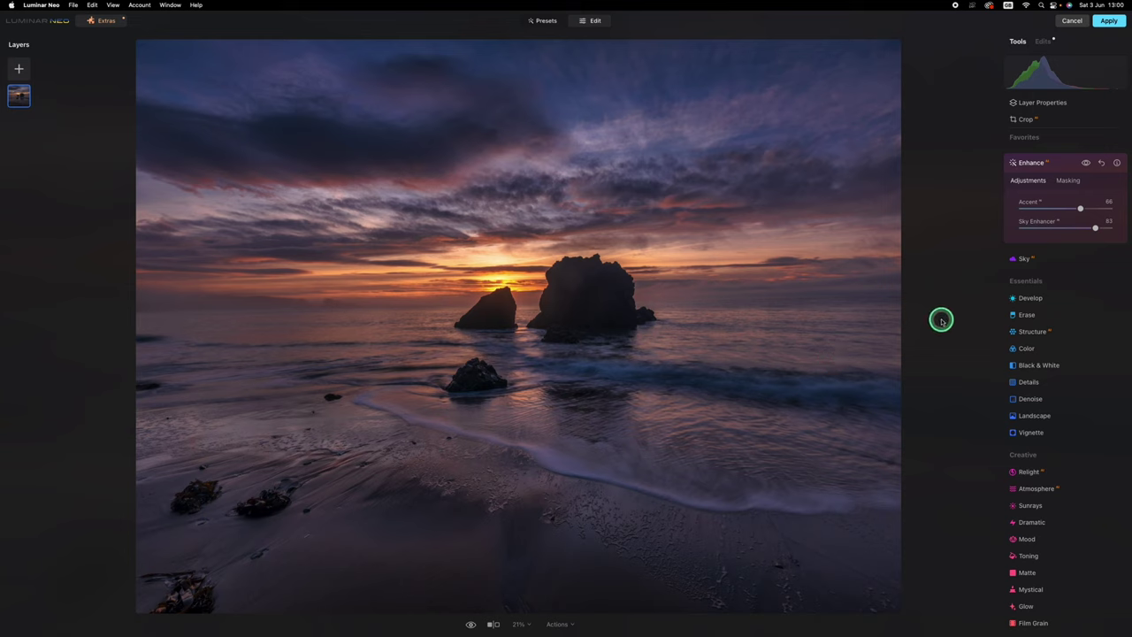
scroll(1046, 574, "down", 5)
Step: Set Supercontrast Midtones 32/-63, Highlights 71/24, and raise Shadows Contrast
left_click(1046, 574)
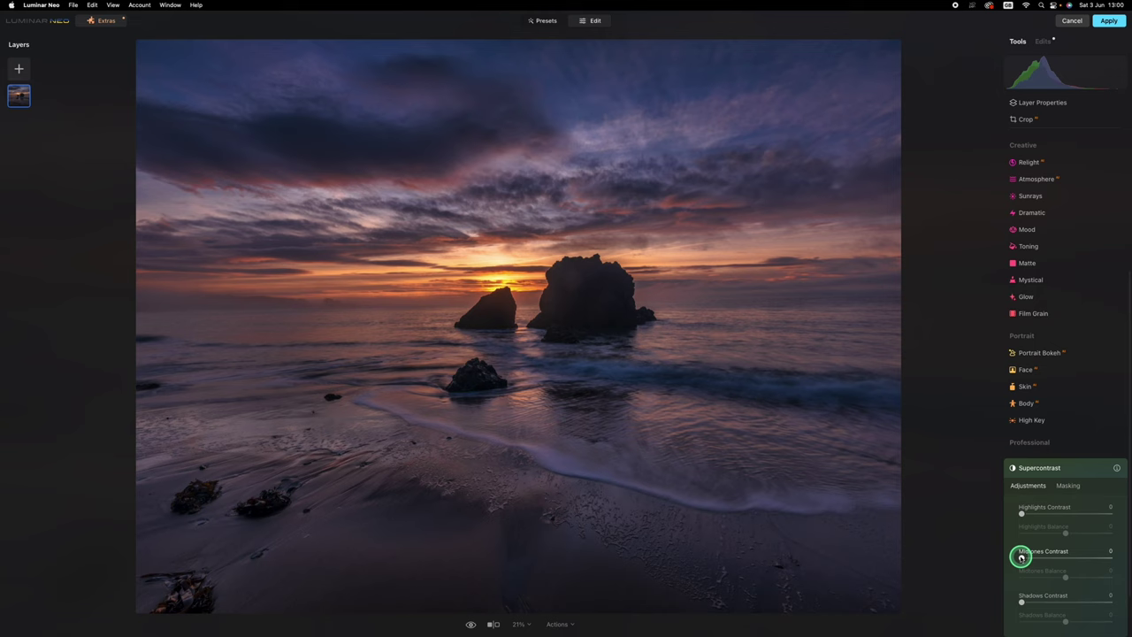
left_click_drag(1021, 556, 1046, 555)
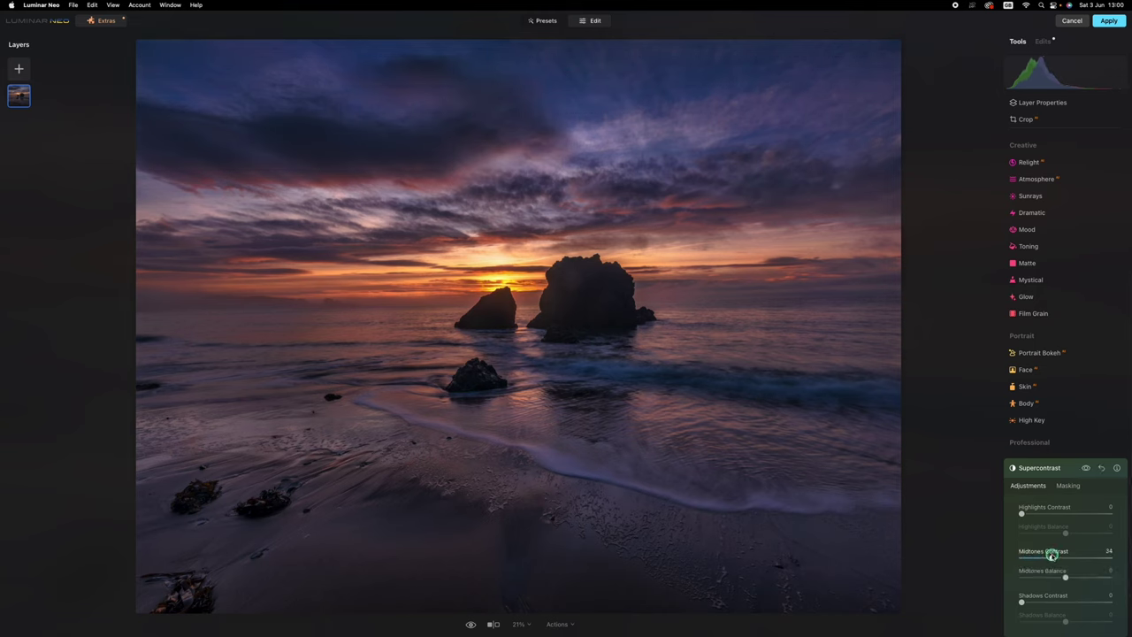
left_click_drag(1051, 556, 1030, 576)
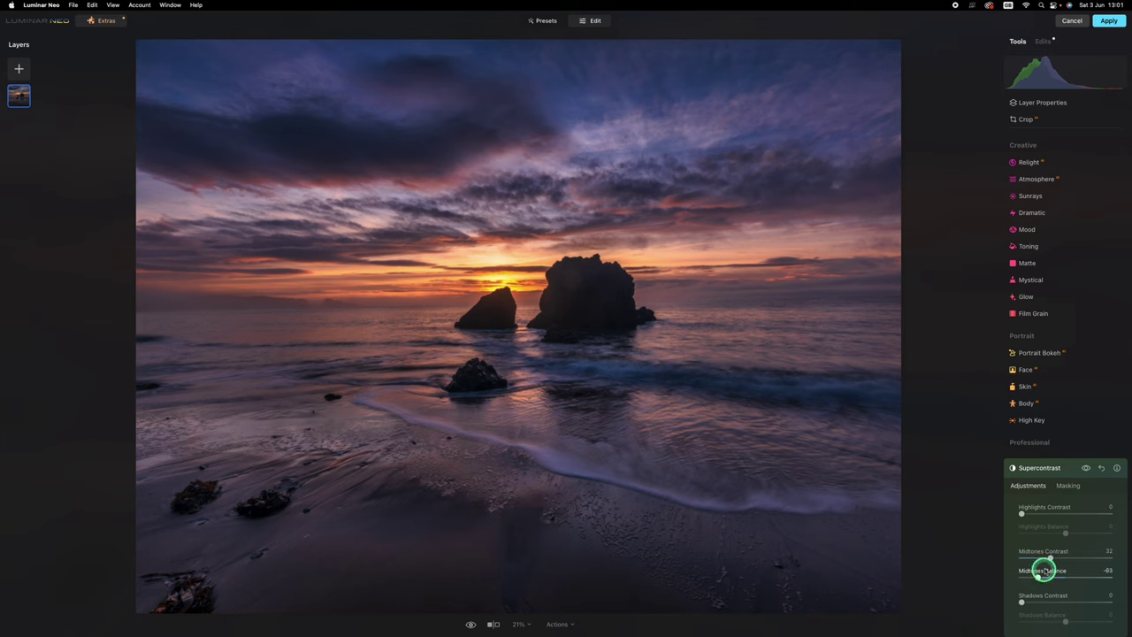
left_click_drag(1022, 512, 1086, 519)
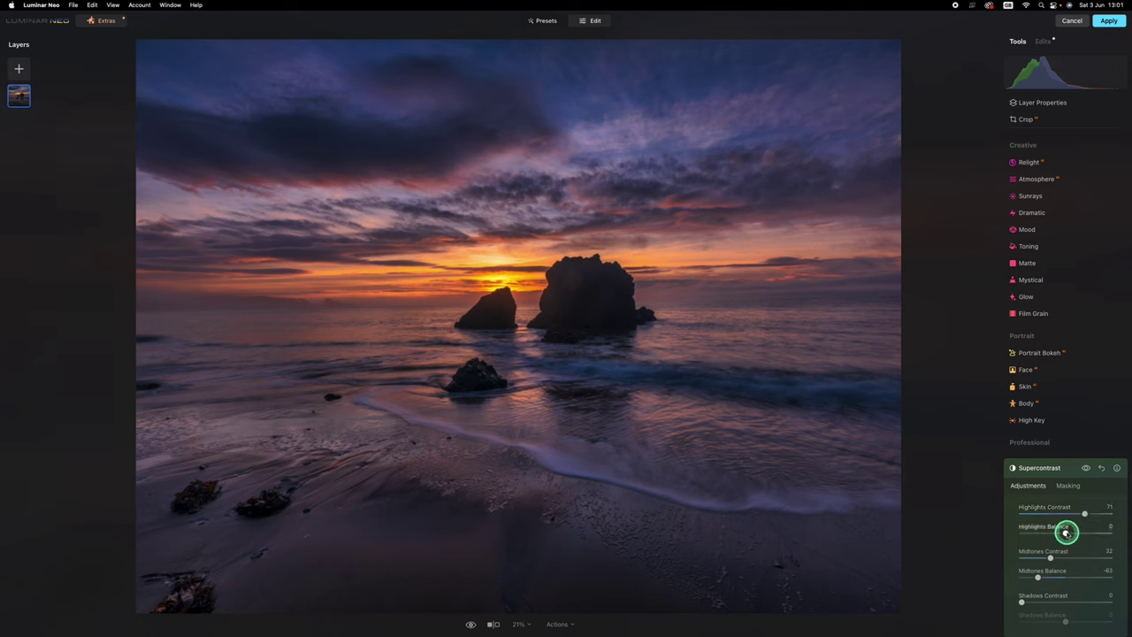
mouse_move(1066, 531)
left_mouse_down()
mouse_move(1085, 534)
mouse_move(1036, 535)
mouse_move(1069, 545)
left_mouse_up()
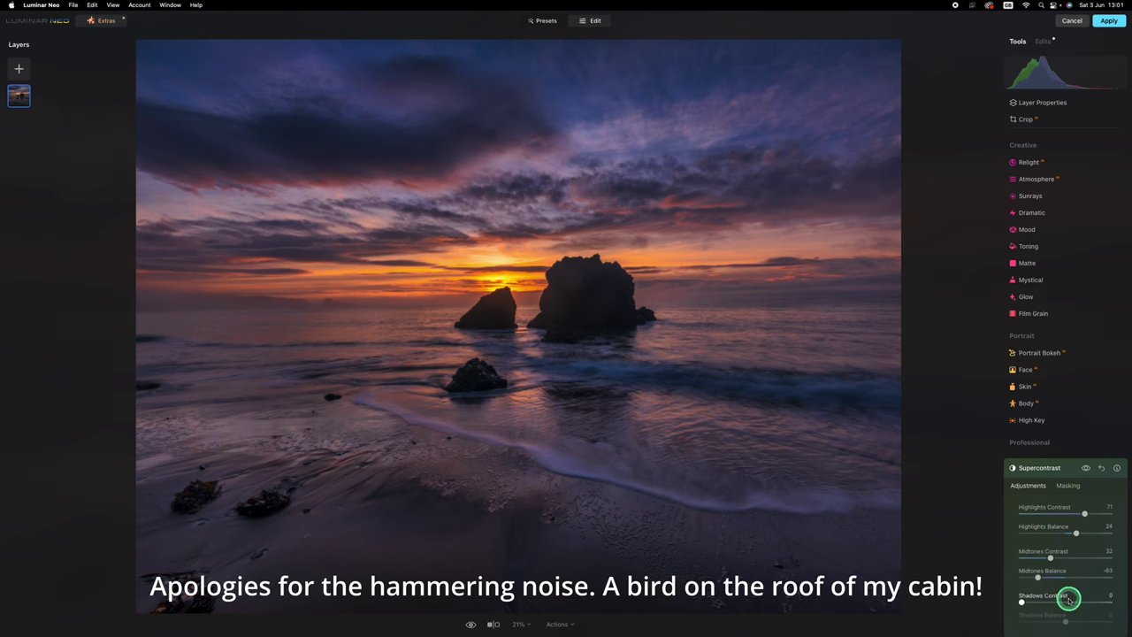
scroll(1067, 598, "down", 1)
left_click_drag(1022, 598, 1062, 598)
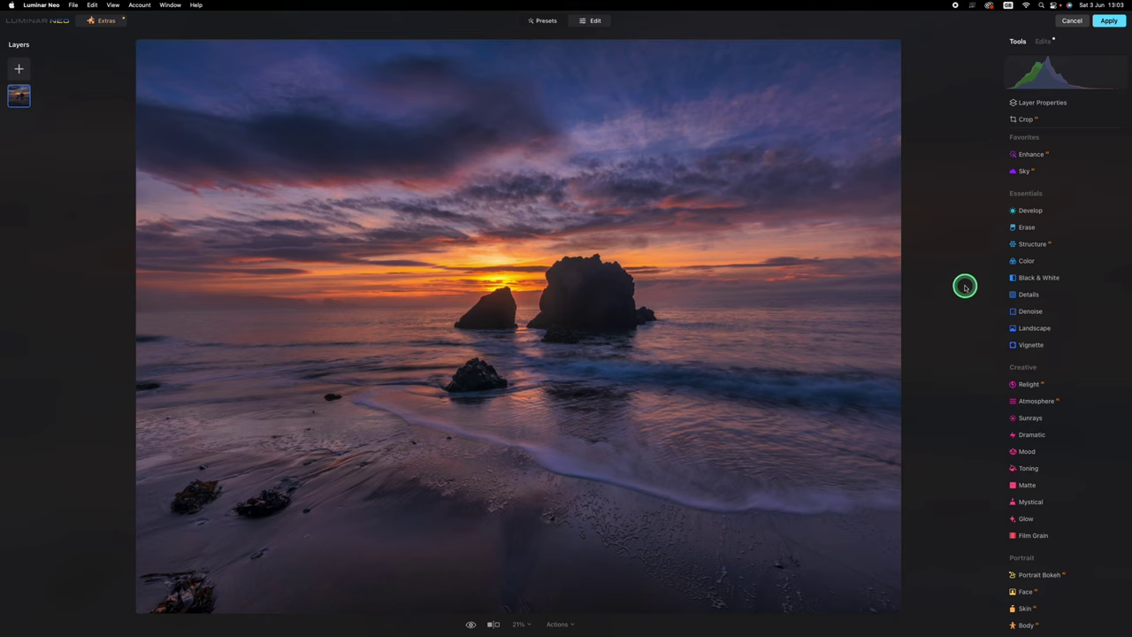
Step: In the Develop tool, set Shadows to -64, Highlights to -40 and Blacks to -17
left_click(1064, 211)
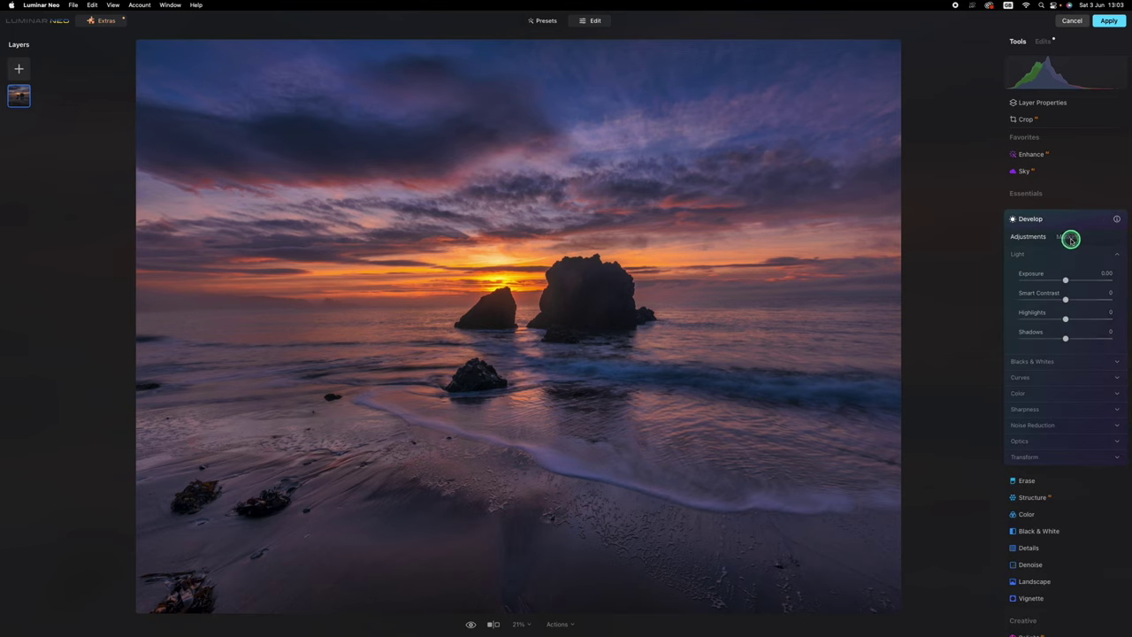
left_click(1069, 237)
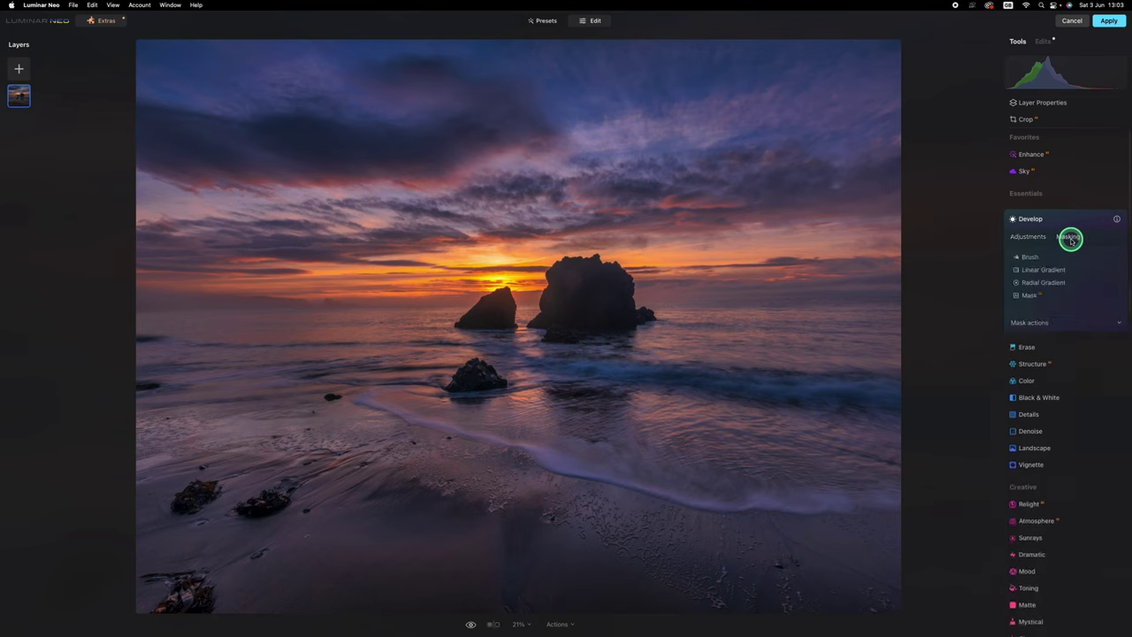
left_click(1026, 296)
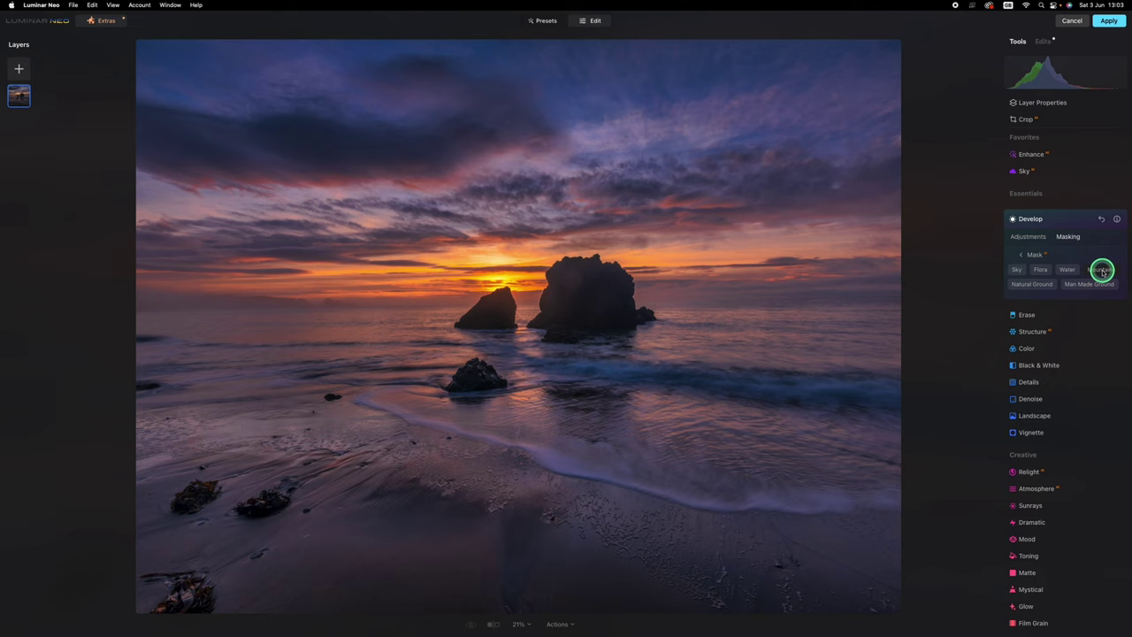
left_click(1036, 236)
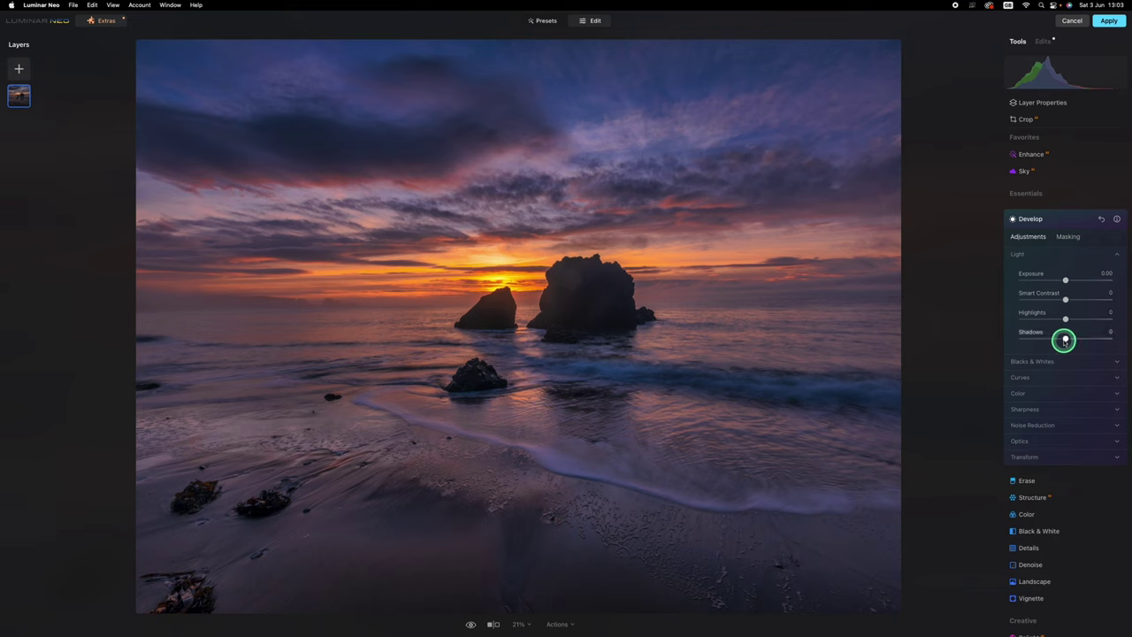
left_click_drag(1066, 339, 1064, 339)
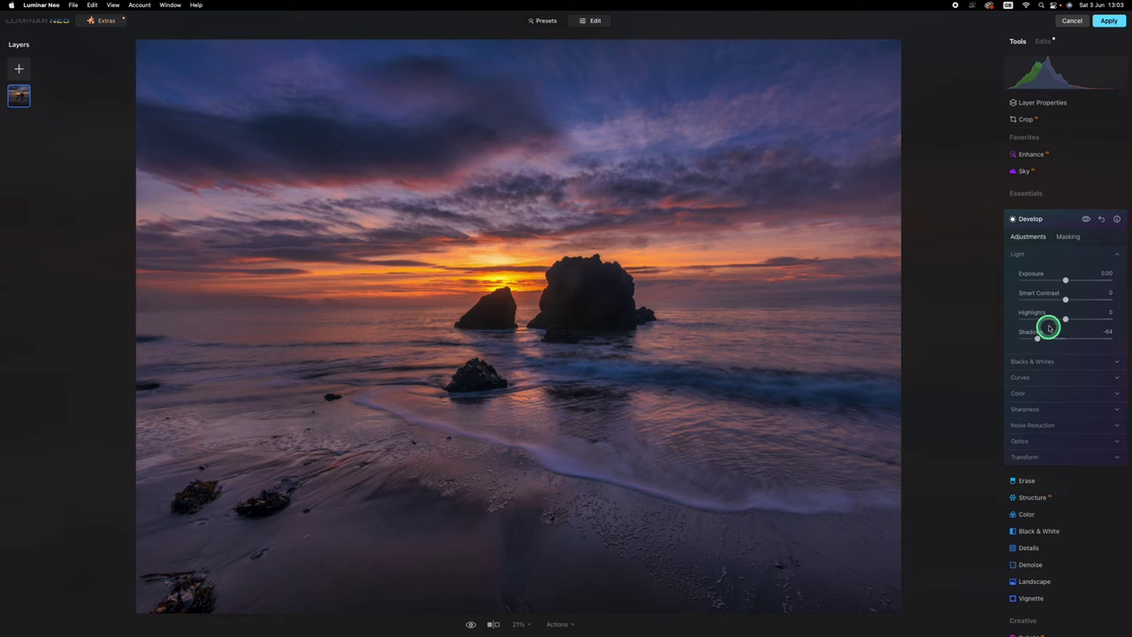
left_click_drag(1062, 319, 1053, 320)
left_click(1051, 362)
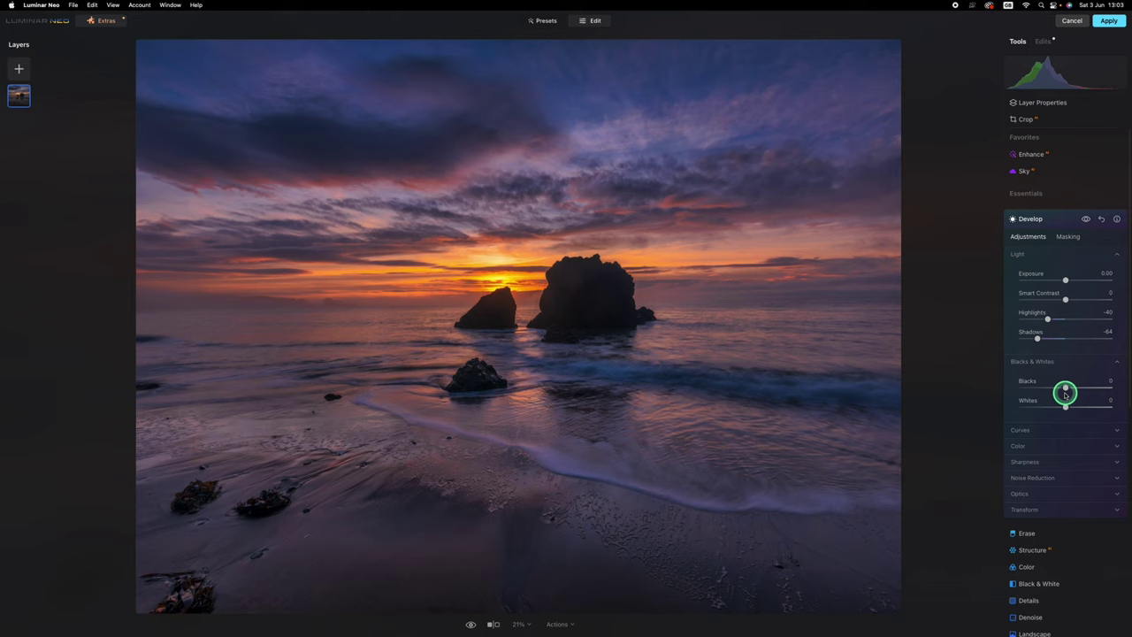
left_click_drag(1066, 395, 1063, 386)
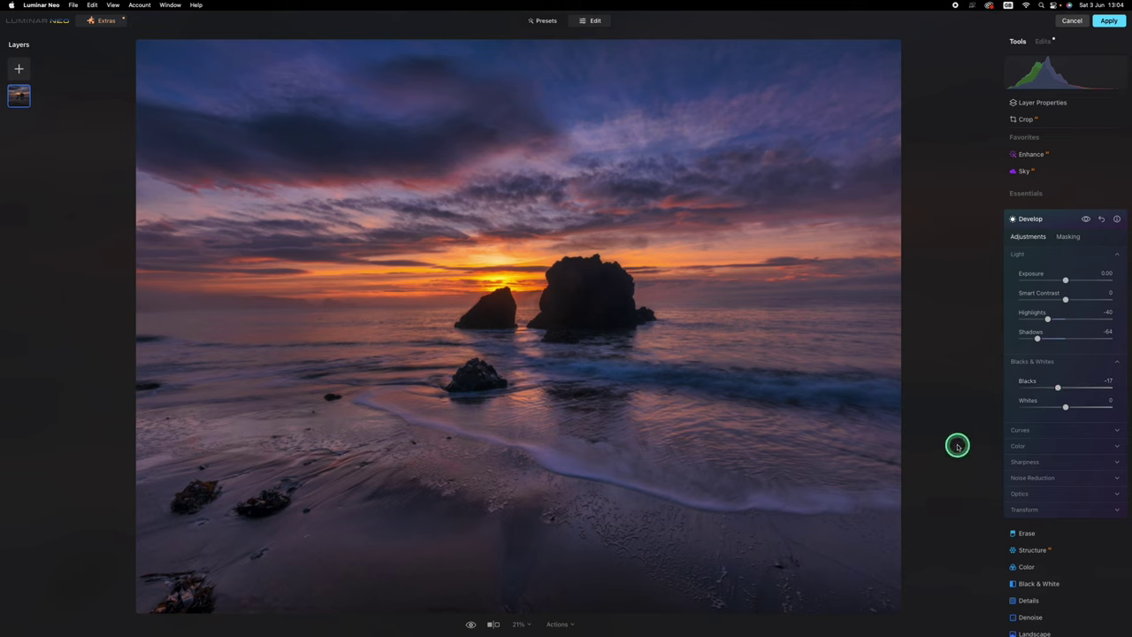
Step: Add a Vignette with Amount -76, Size 61 and Inner Light 26
left_click(1043, 218)
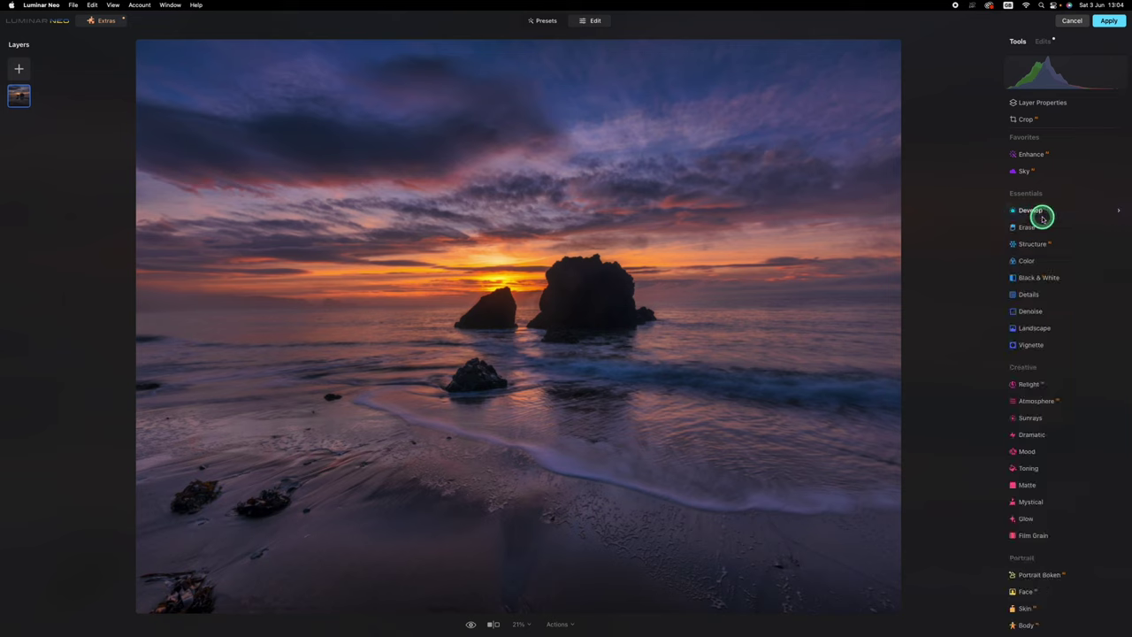
left_click(1029, 344)
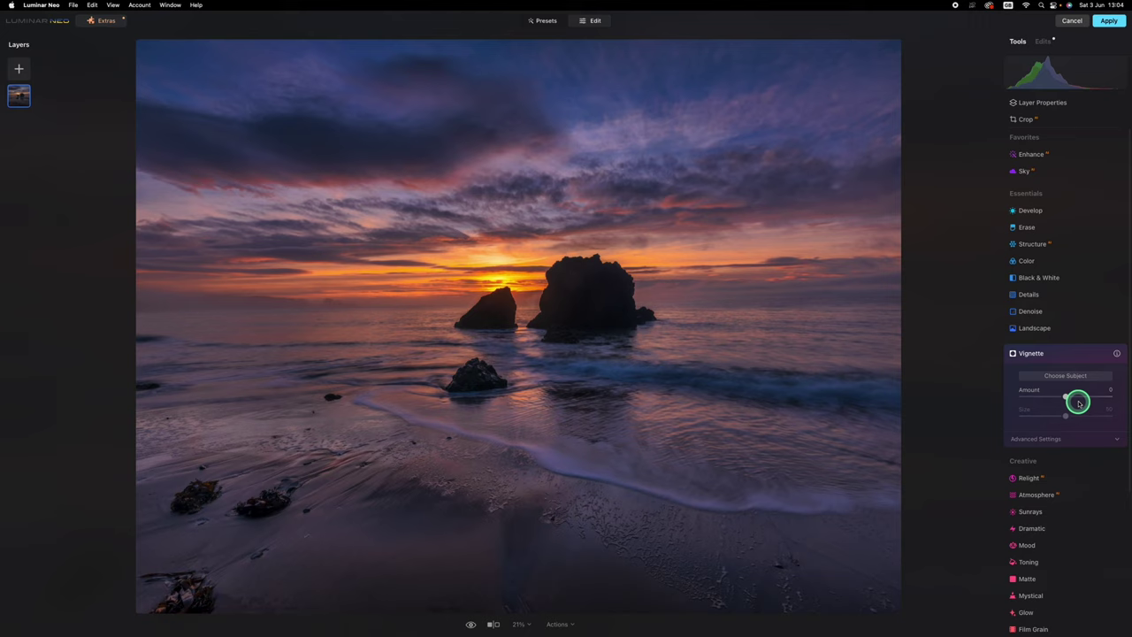
left_click_drag(1067, 397, 1029, 398)
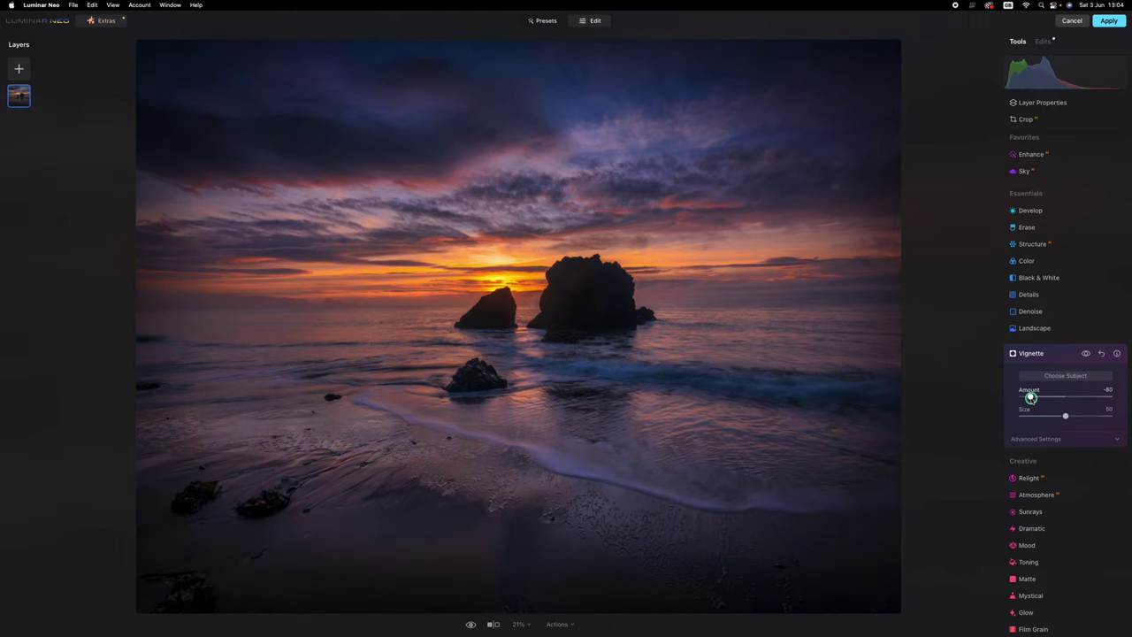
left_click_drag(1030, 398, 1076, 417)
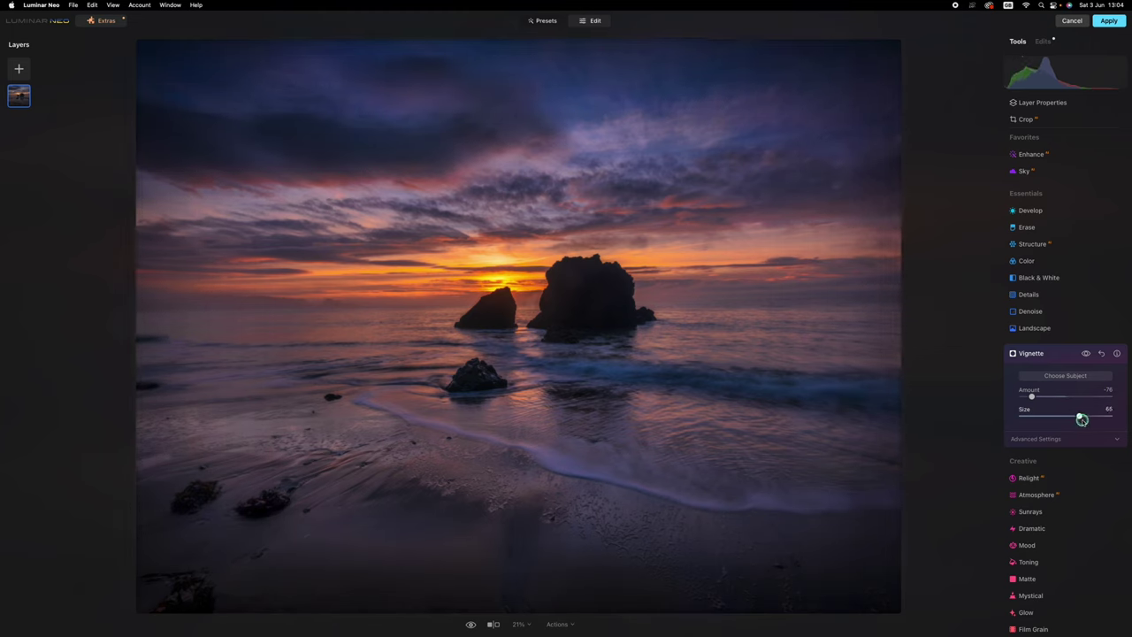
left_click_drag(1081, 419, 1077, 419)
left_click(1082, 440)
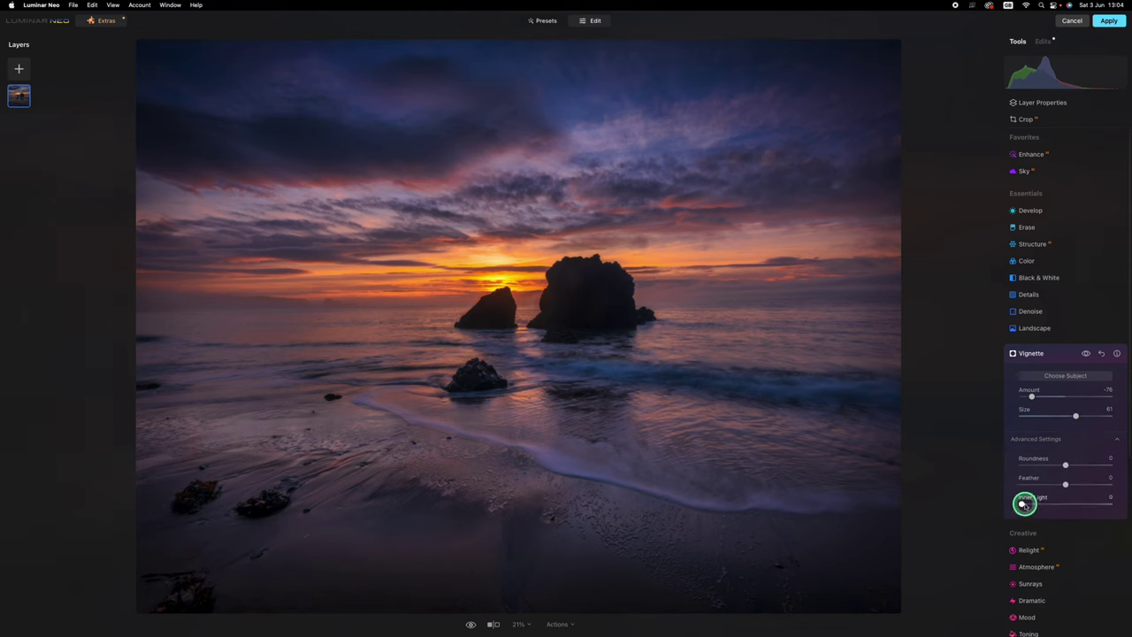
left_click_drag(1024, 504, 1039, 504)
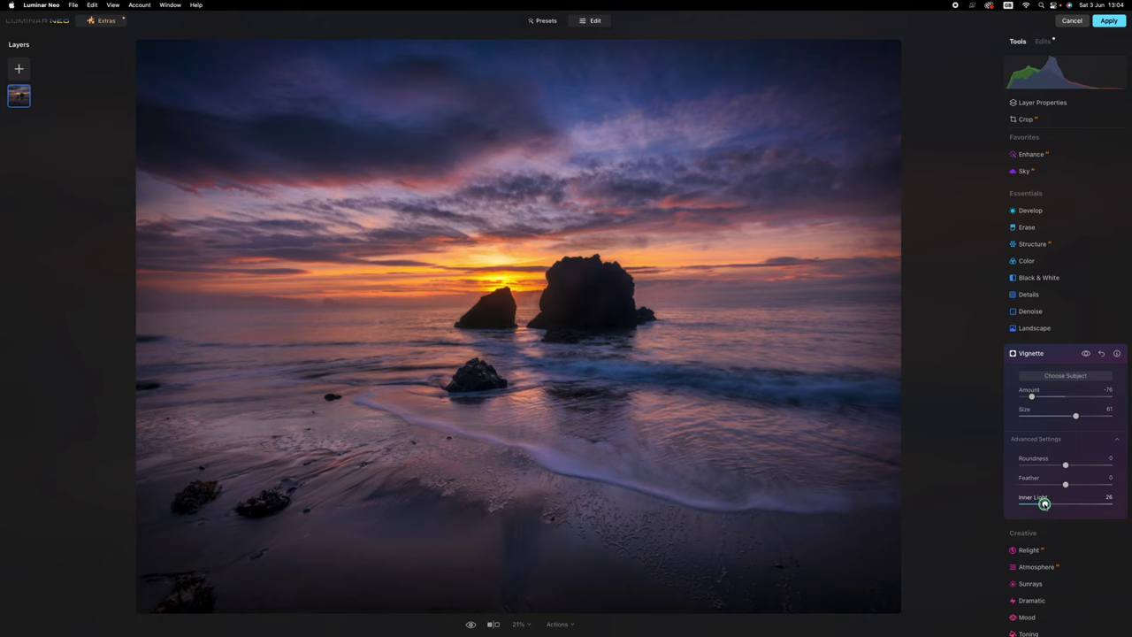
left_click_drag(1045, 502, 1044, 502)
Step: Set the Color tool's overall Saturation to 19
left_click(1041, 354)
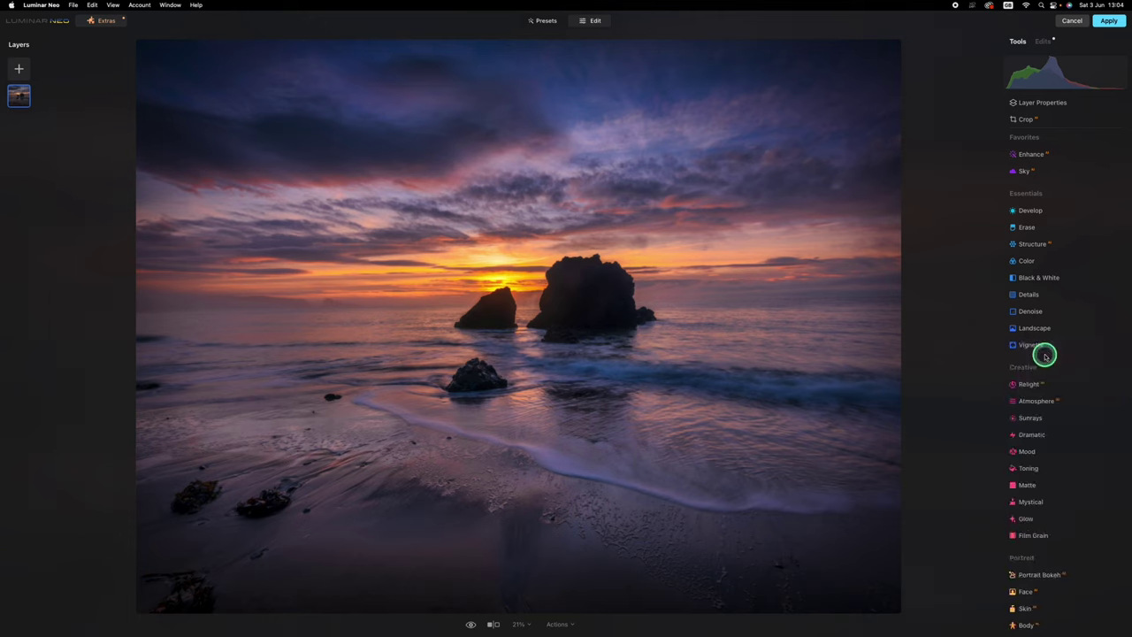
left_click(1036, 259)
left_click_drag(1066, 315, 1075, 315)
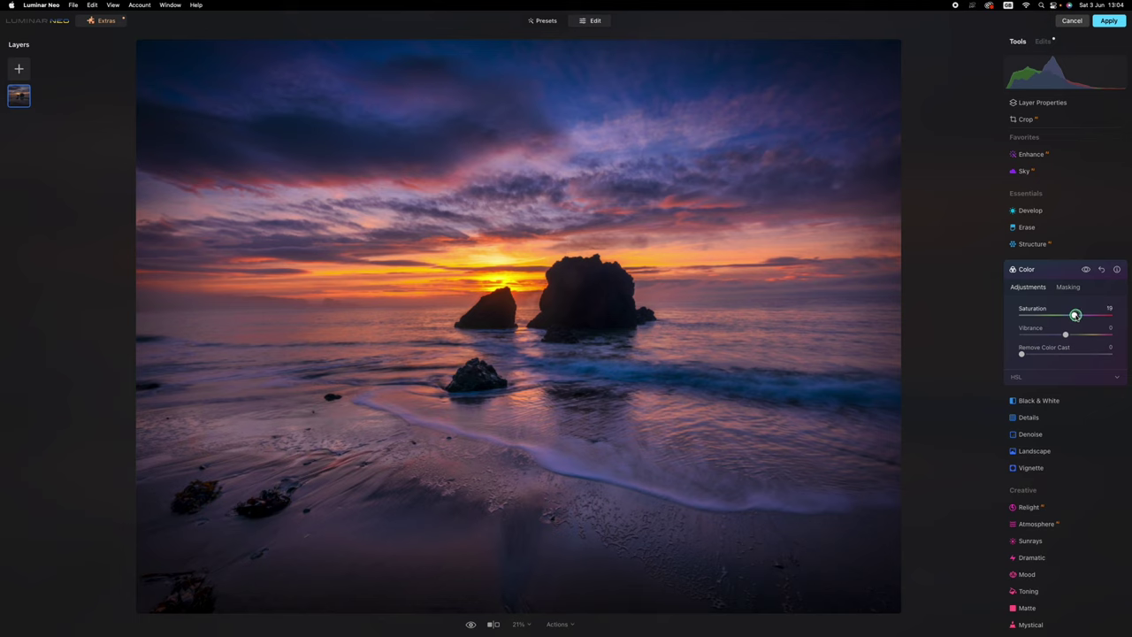
left_click(1074, 315)
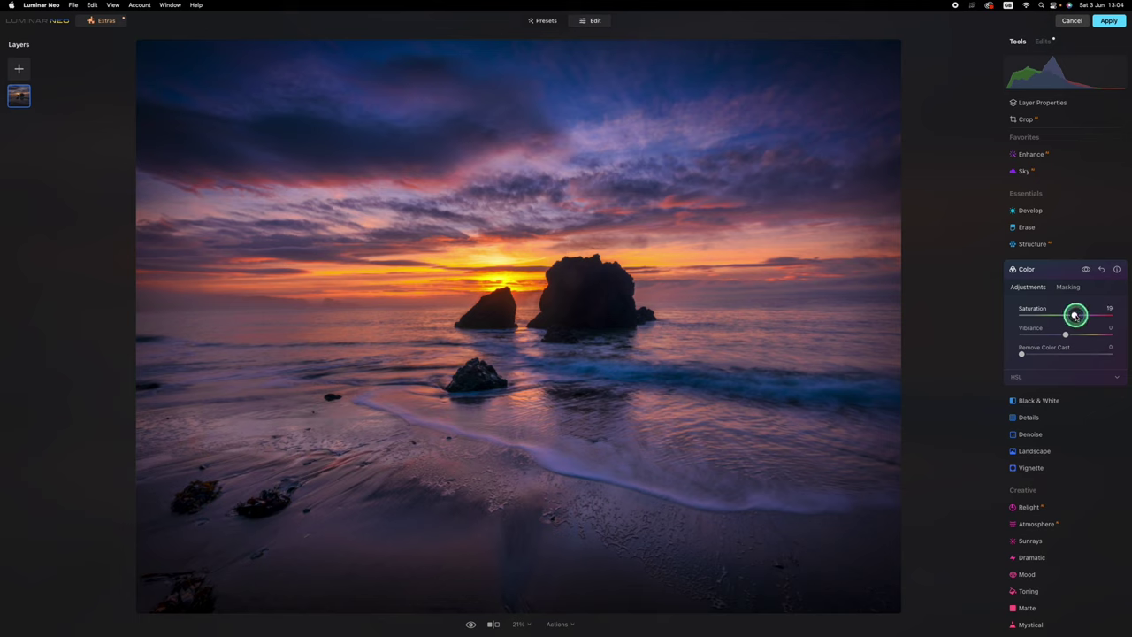
Step: In HSL, cut Yellow saturation and darken Orange and Yellow luminance to -8 and -5
left_click(1064, 378)
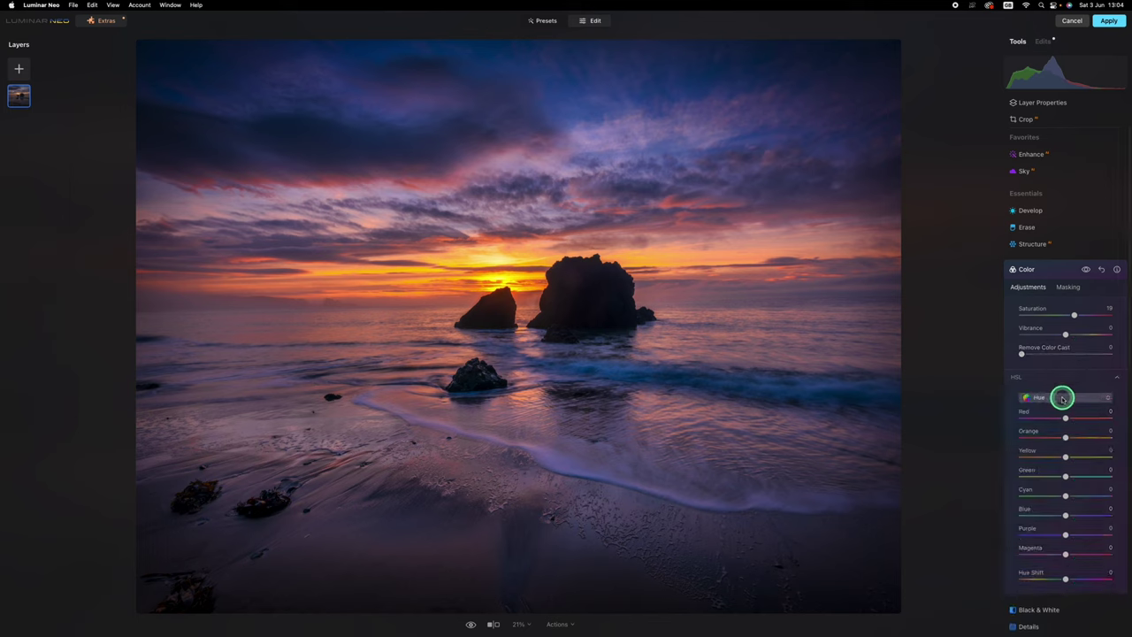
left_click(1072, 398)
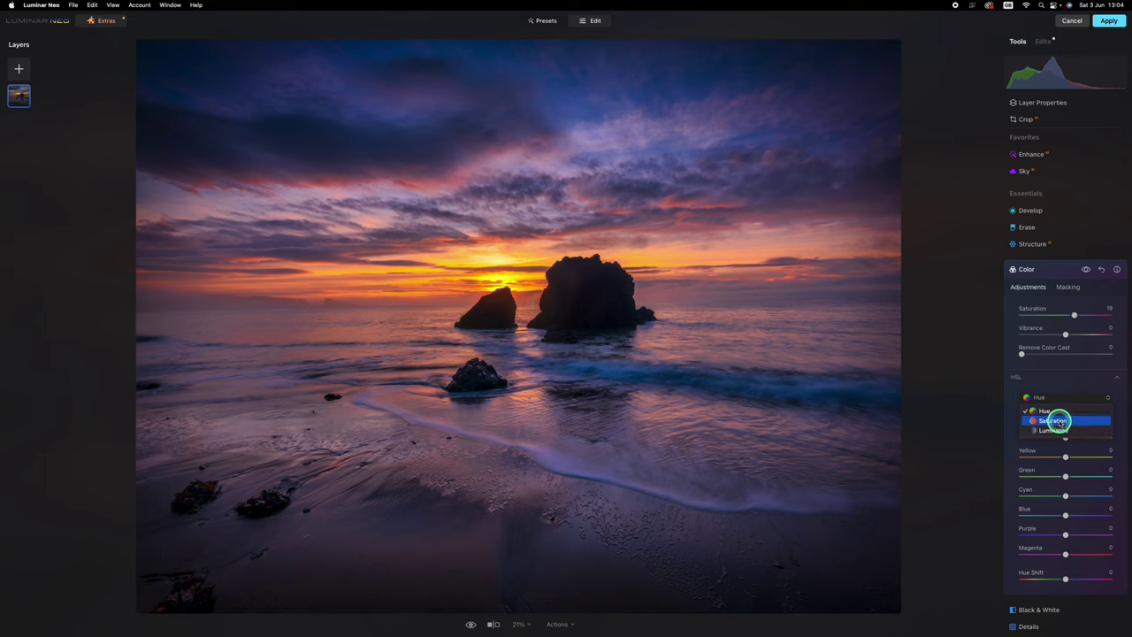
left_click(1054, 420)
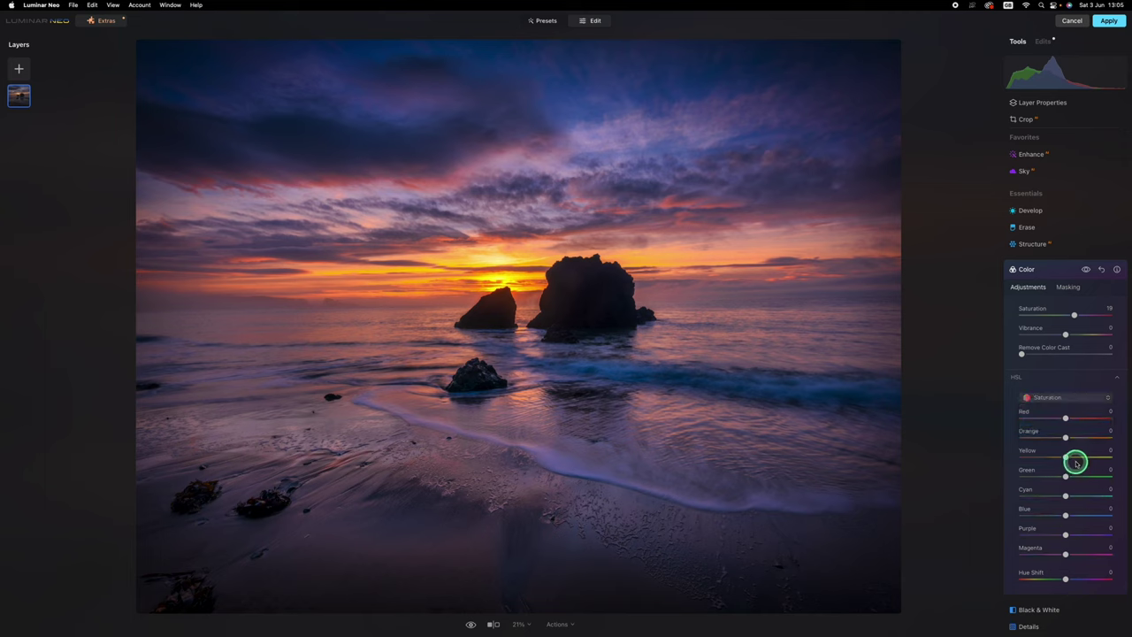
left_click_drag(1066, 456, 1069, 457)
left_click(1068, 398)
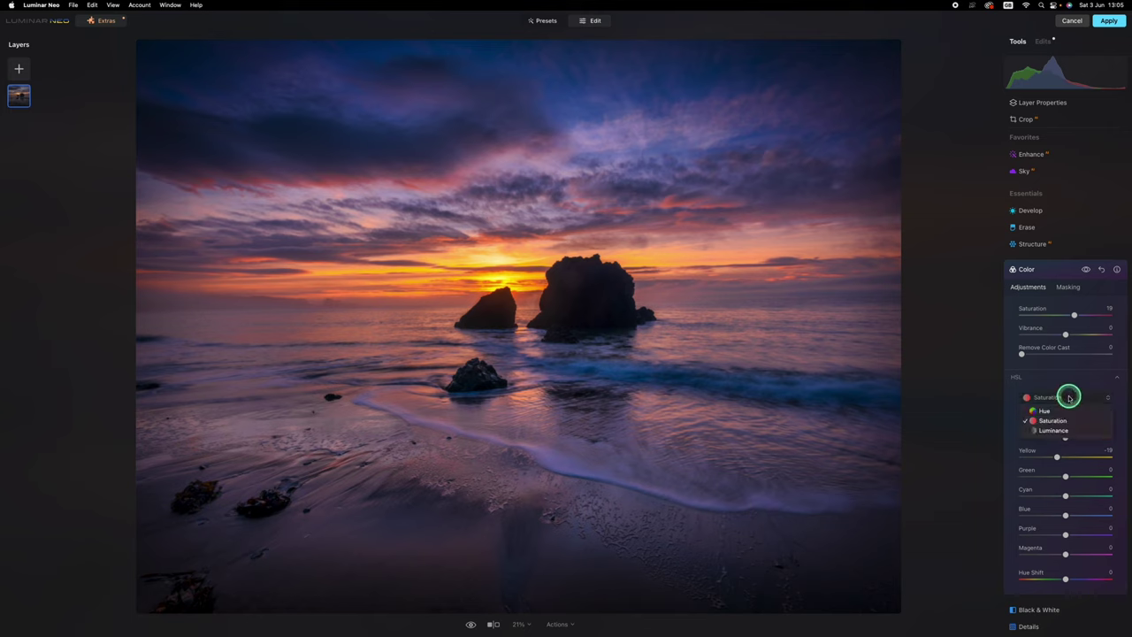
left_click(1063, 431)
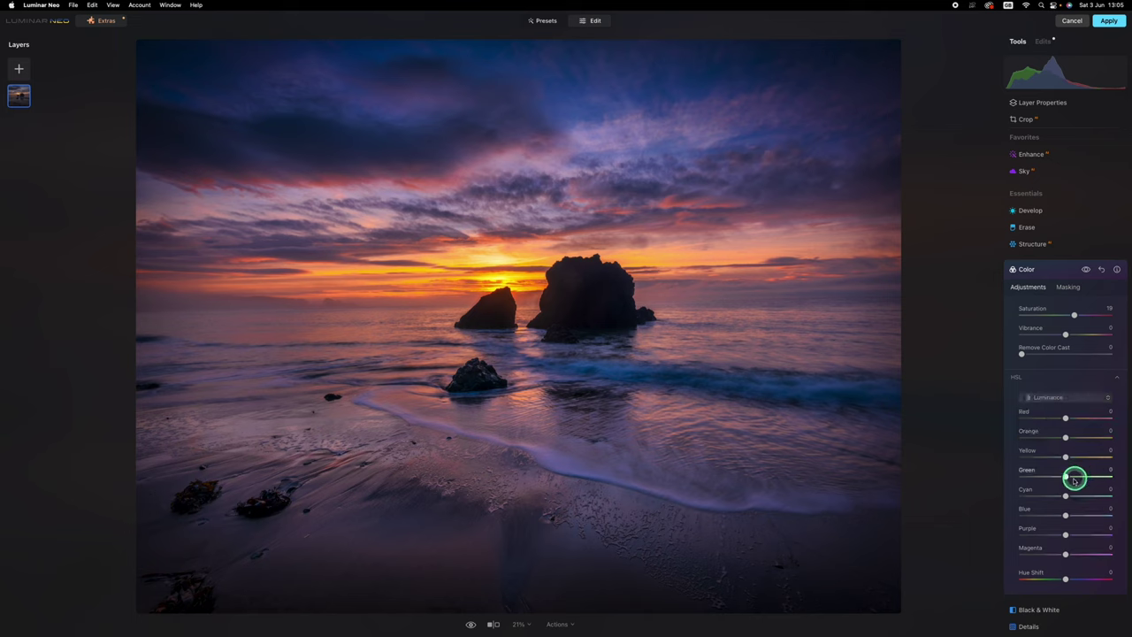
mouse_move(1065, 456)
left_mouse_down()
mouse_move(1050, 456)
mouse_move(1066, 437)
left_mouse_up()
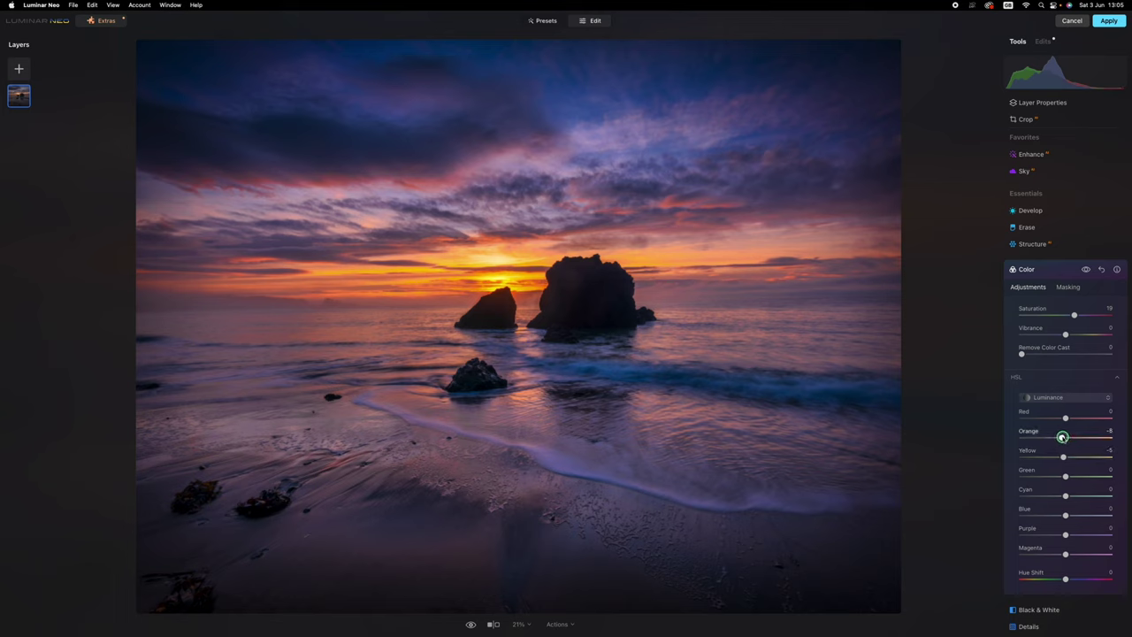
left_click(1062, 437)
Step: Apply the Luminar Neo edits so the seascape returns to Lightroom Classic
left_click(1112, 20)
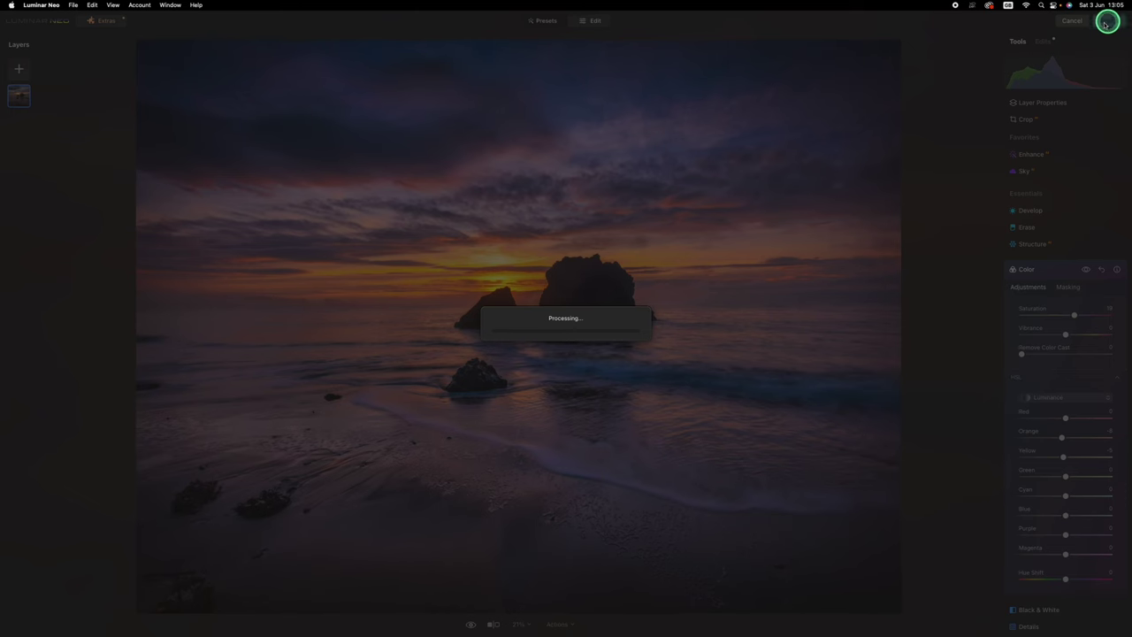